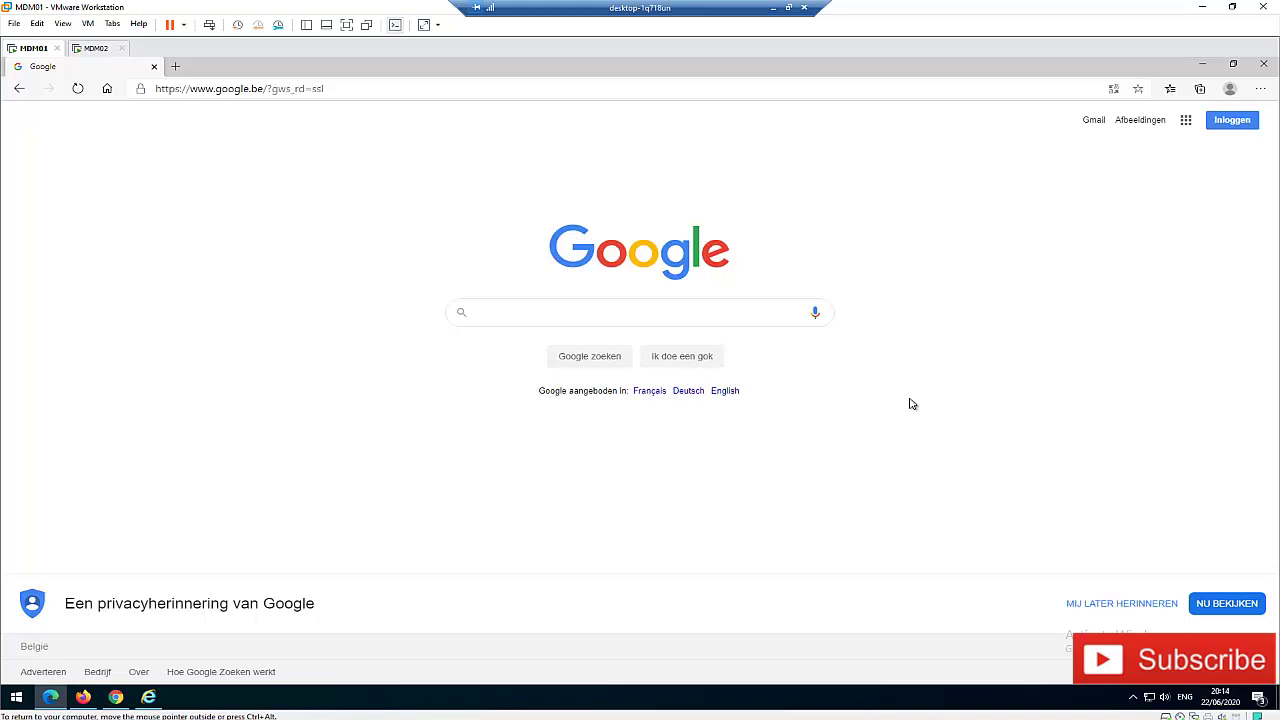
- Open Microsoft Edge's Settings and go to the Passwords page
left_click(52, 697)
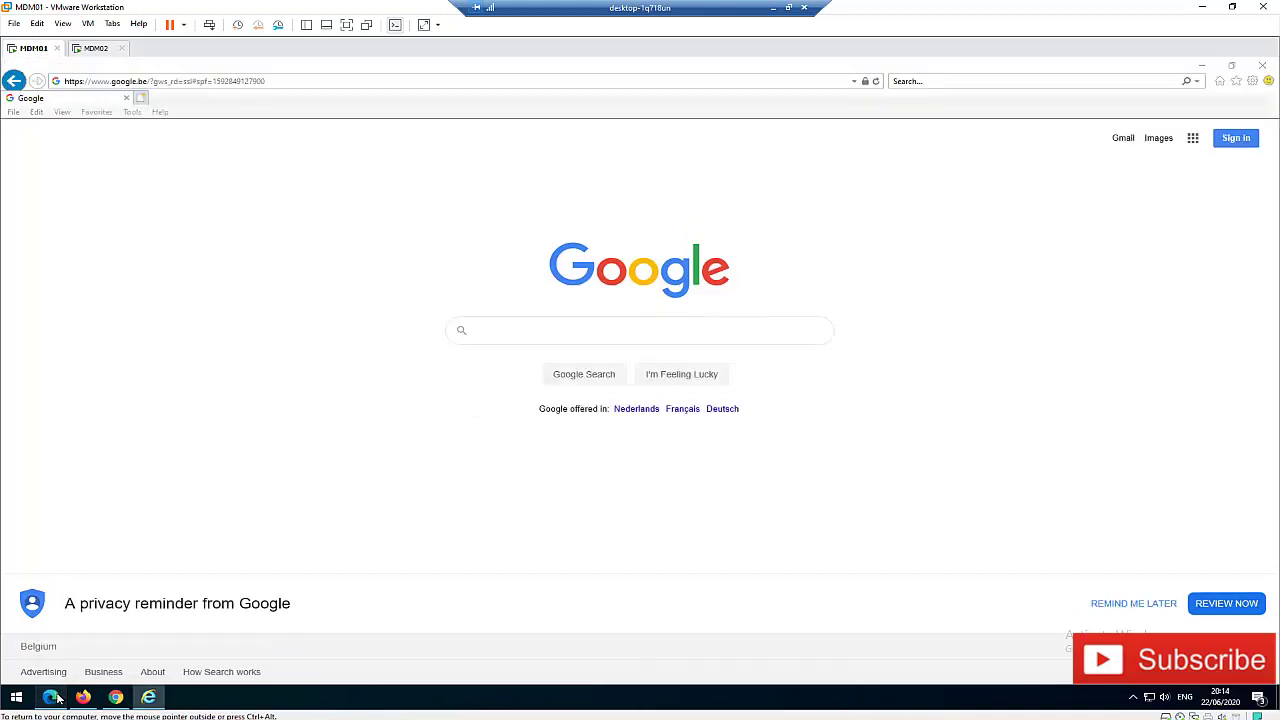
left_click(52, 697)
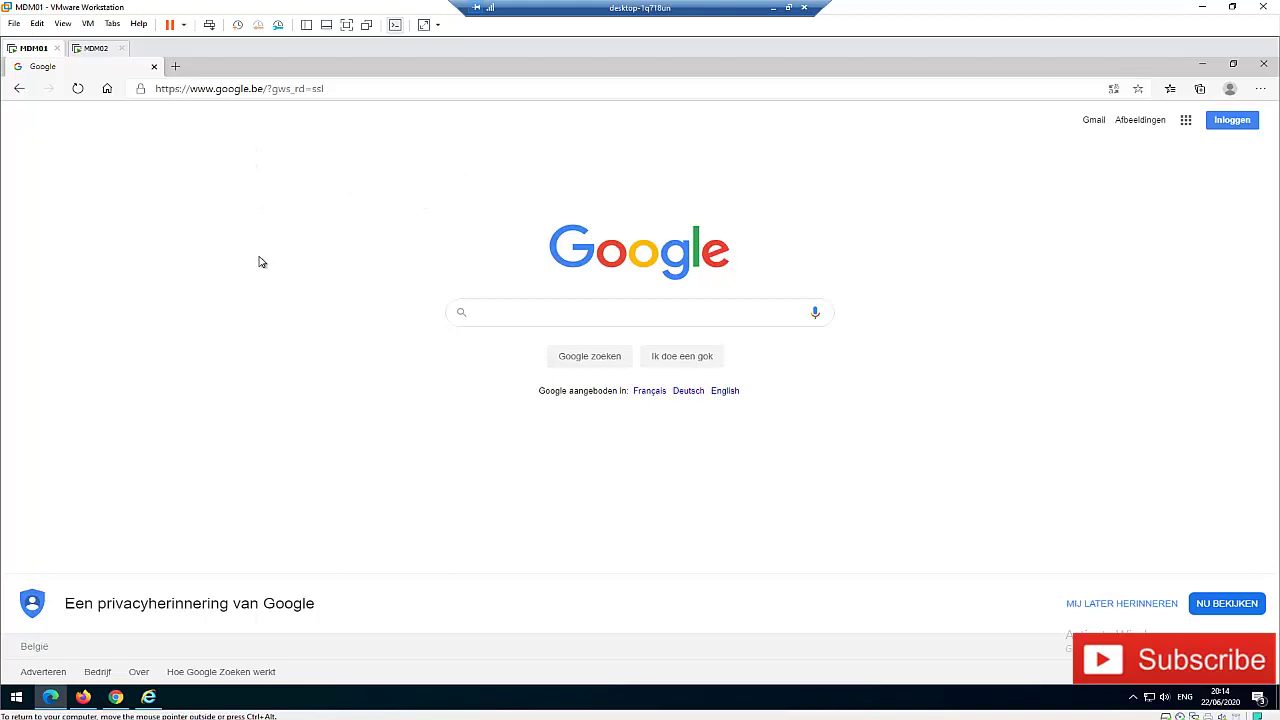
left_click(1260, 92)
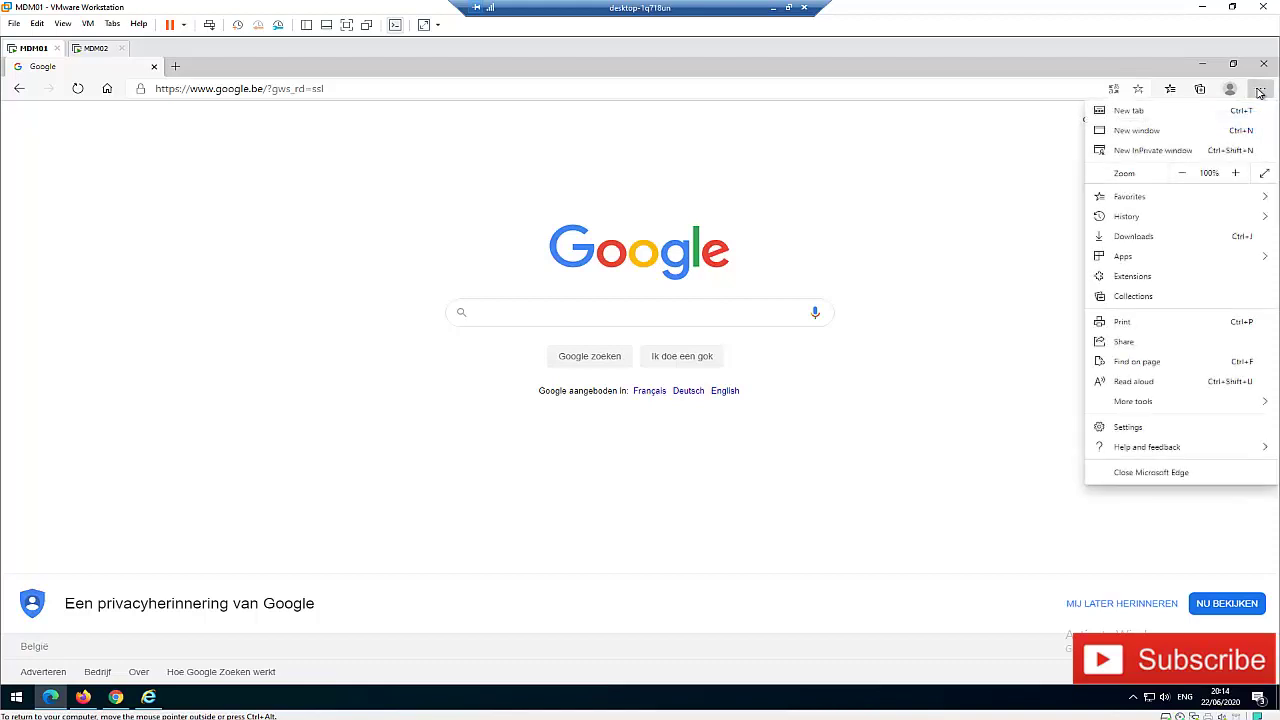
left_click(1127, 427)
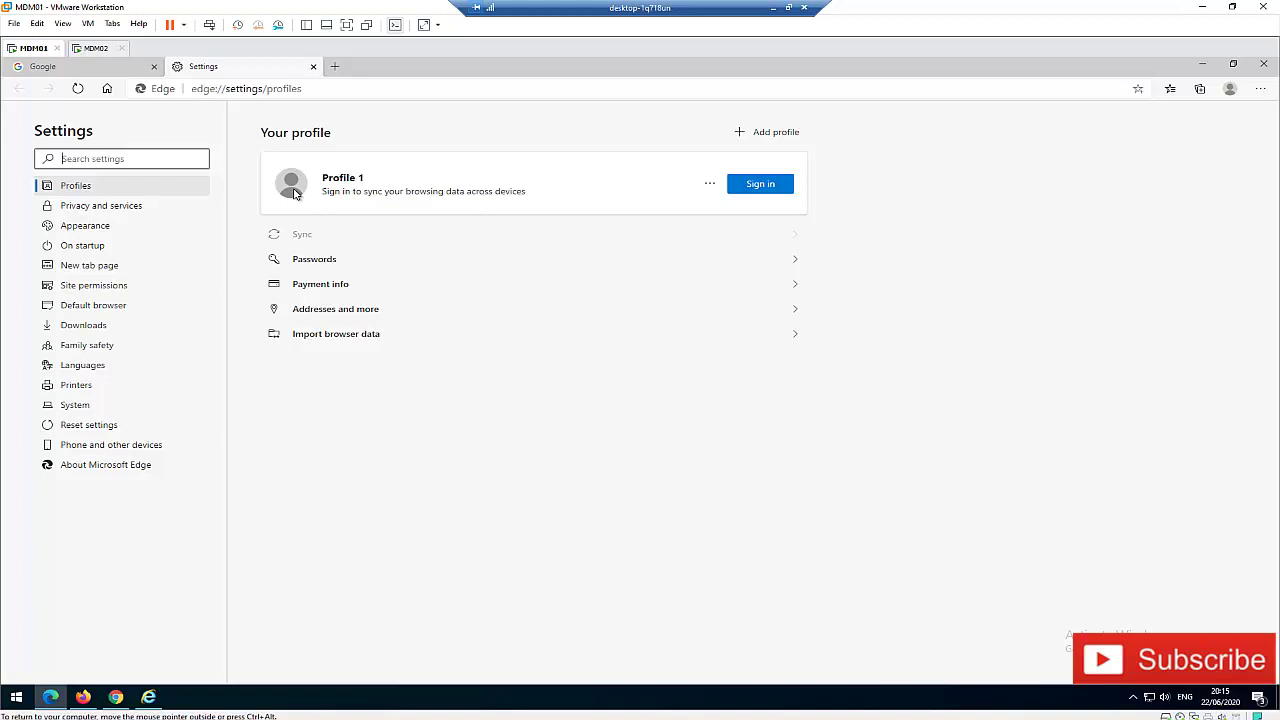
left_click(320, 264)
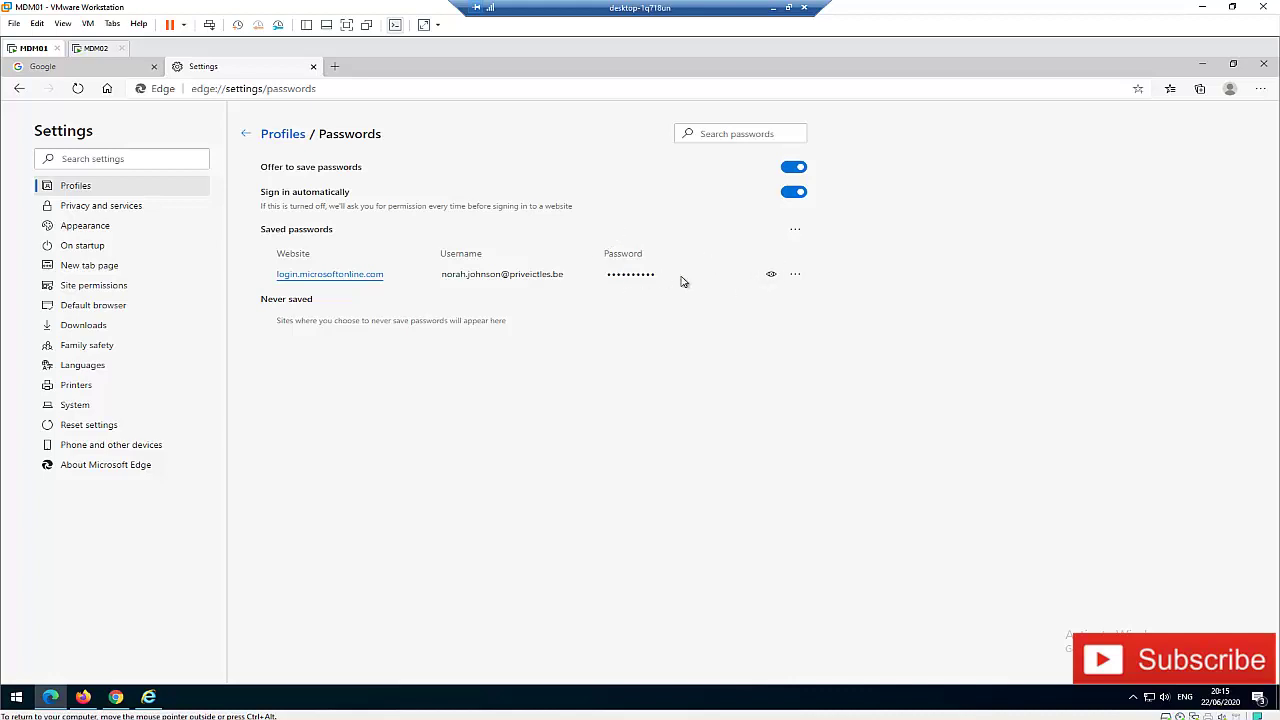
- Try revealing Edge's saved login.microsoftonline.com password, then switch to Firefox
left_click(771, 277)
left_click(84, 697)
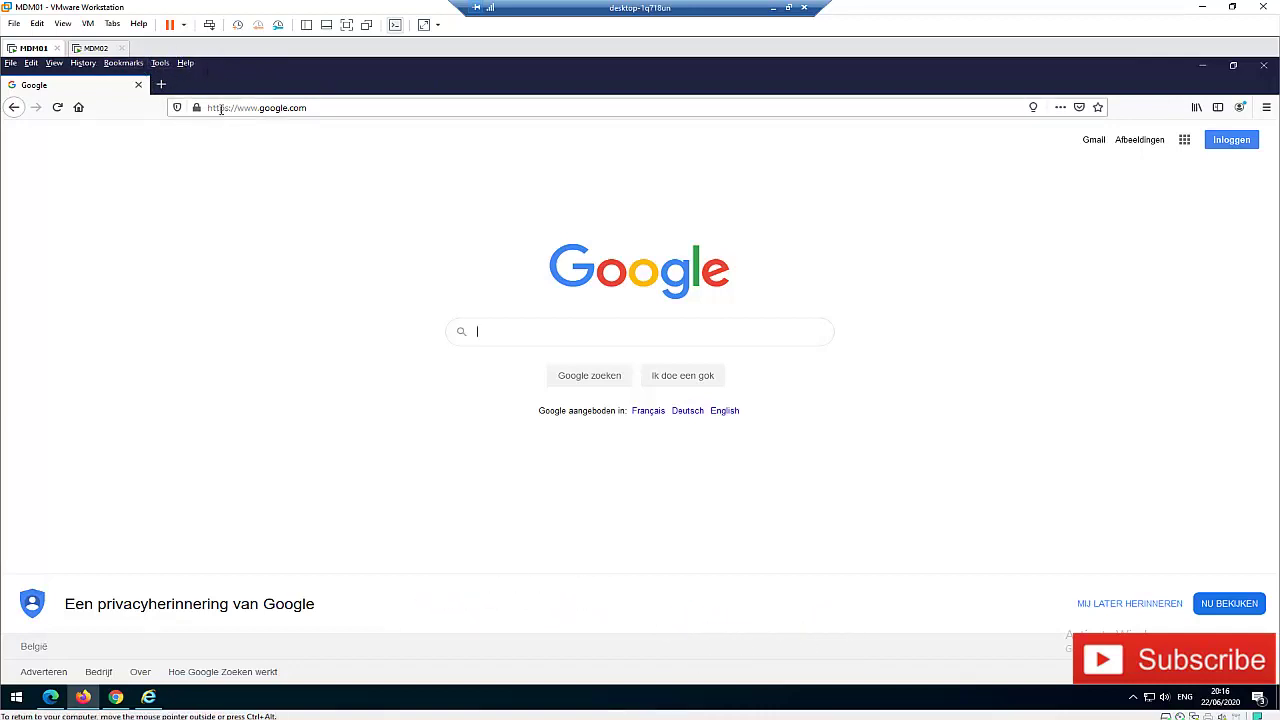
- Turn Firefox's Menu Bar off and back on, then open the Tools menu
right_click(305, 67)
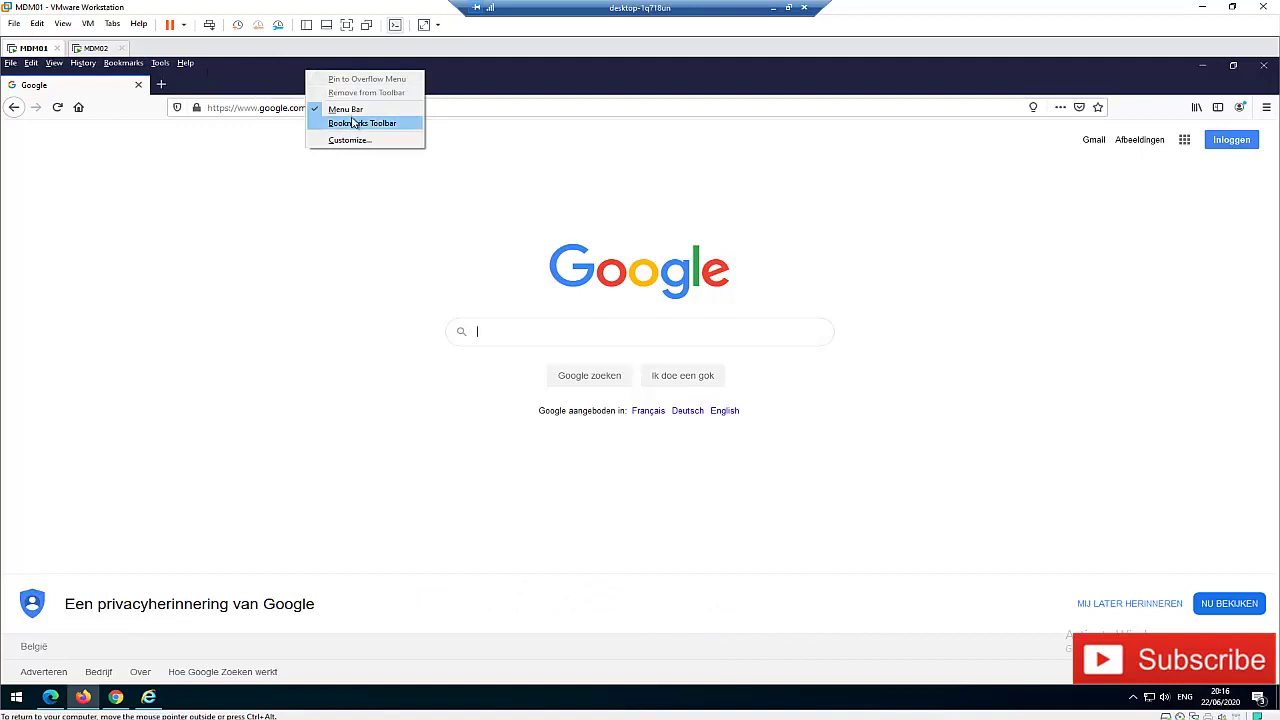
left_click(338, 109)
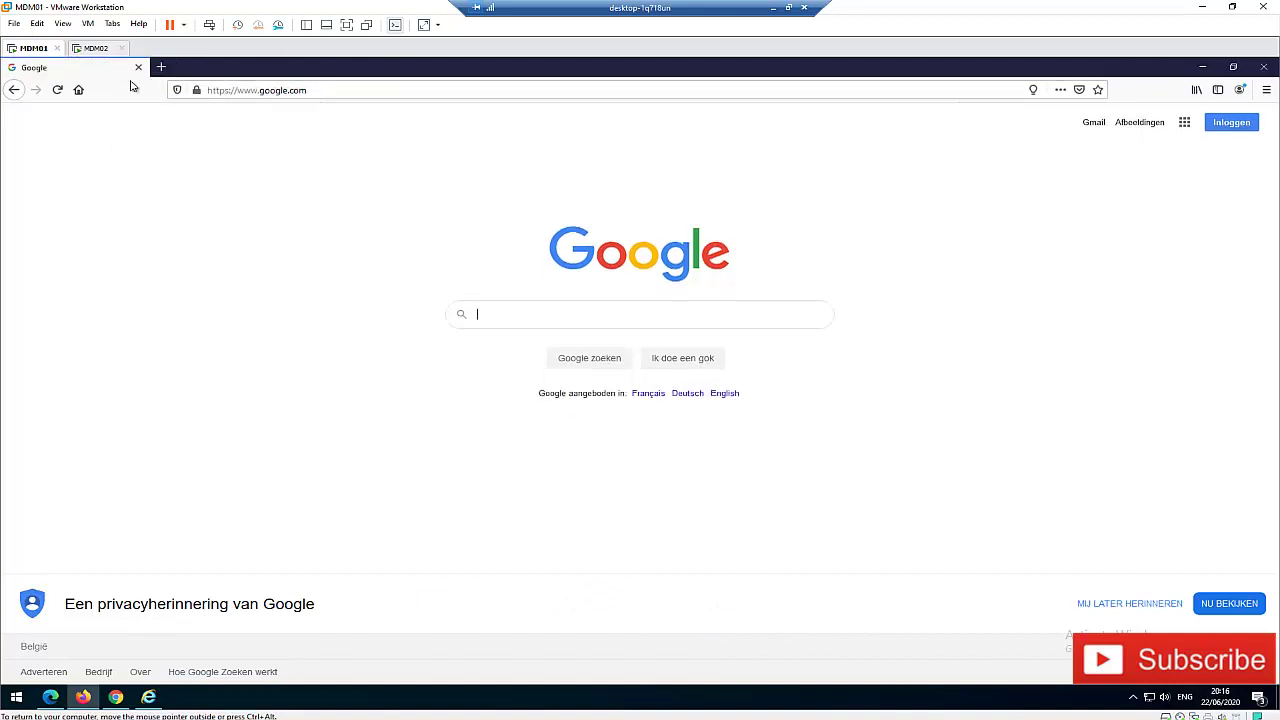
right_click(406, 68)
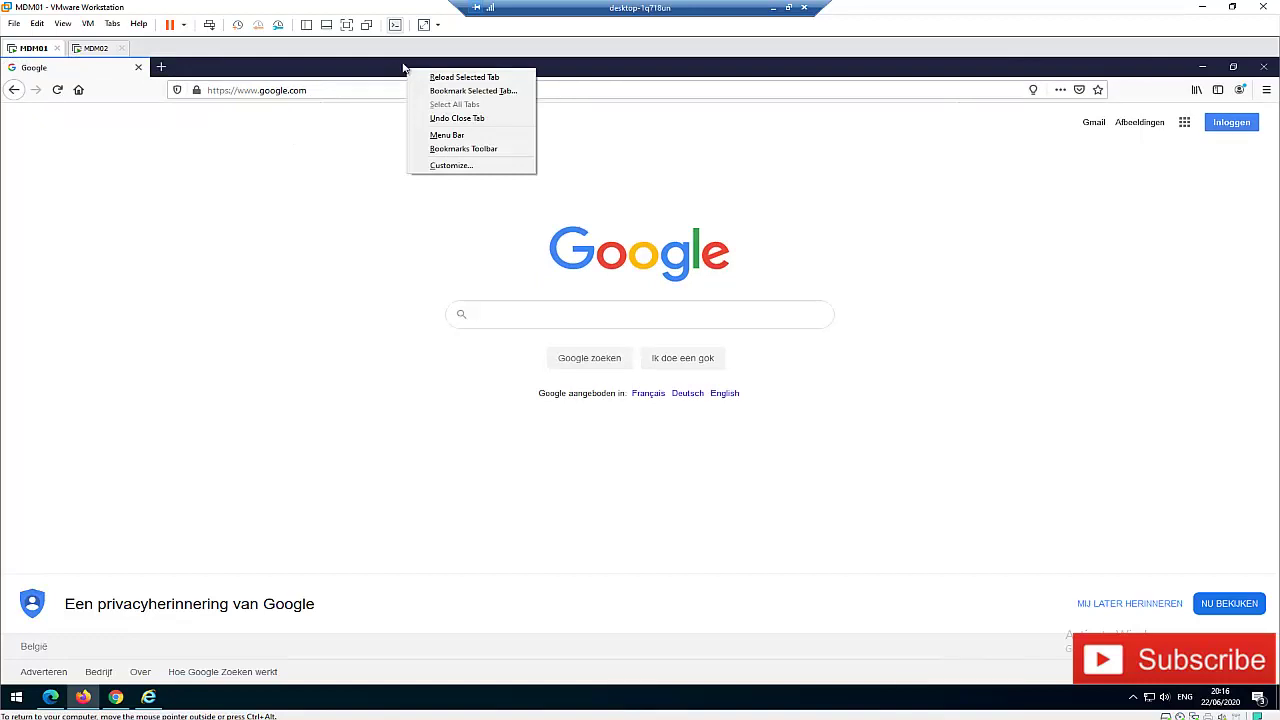
left_click(440, 135)
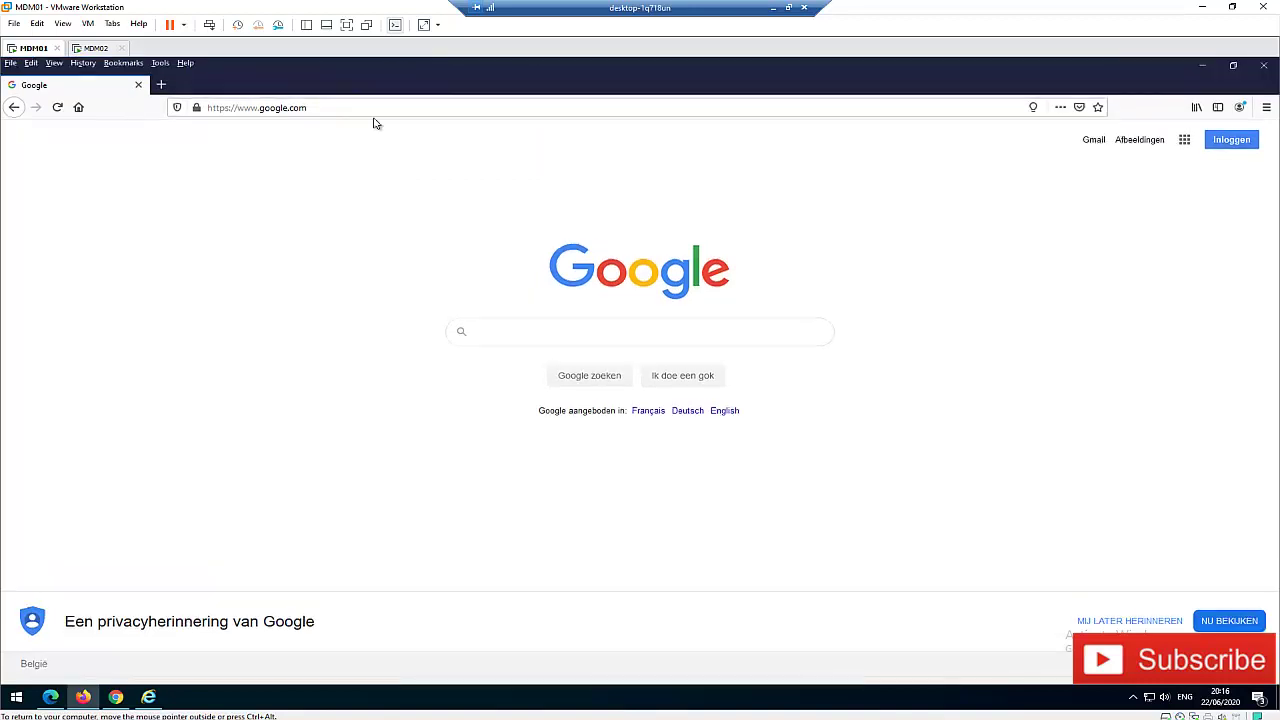
left_click(161, 64)
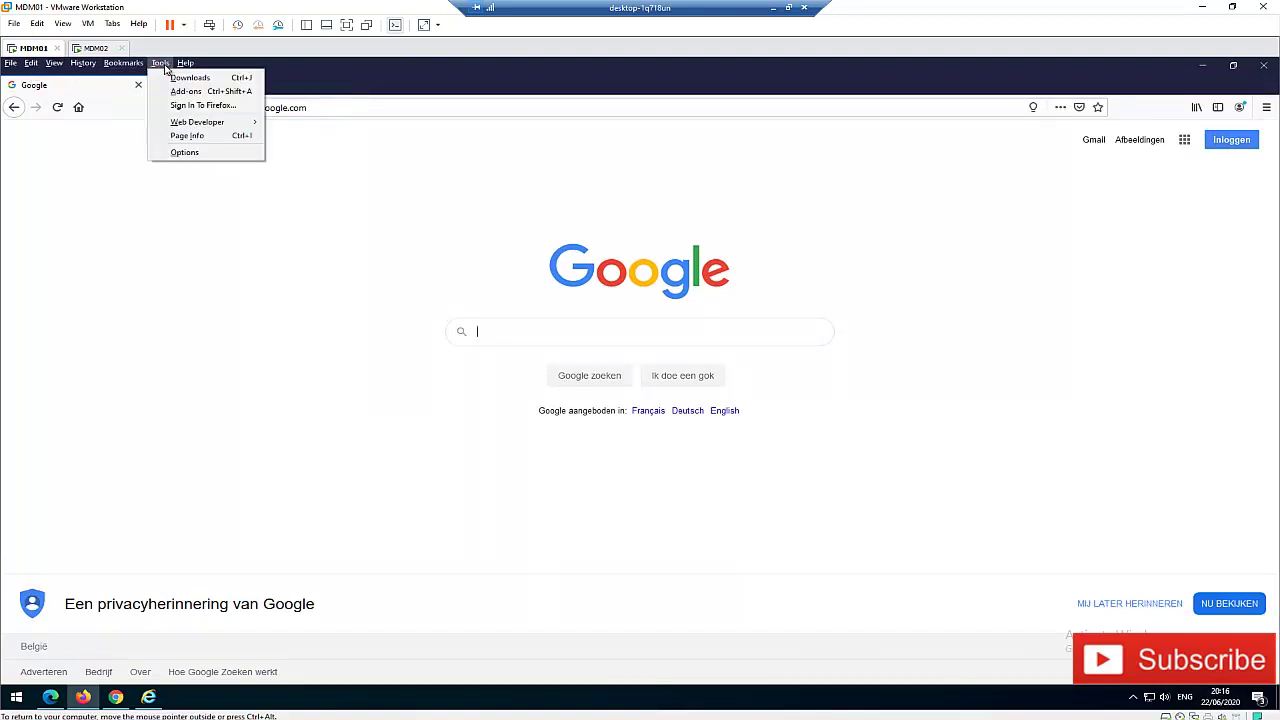
- In Firefox Options > Privacy & Security, toggle 'Ask to save logins' off and on, then open Saved Logins
left_click(185, 152)
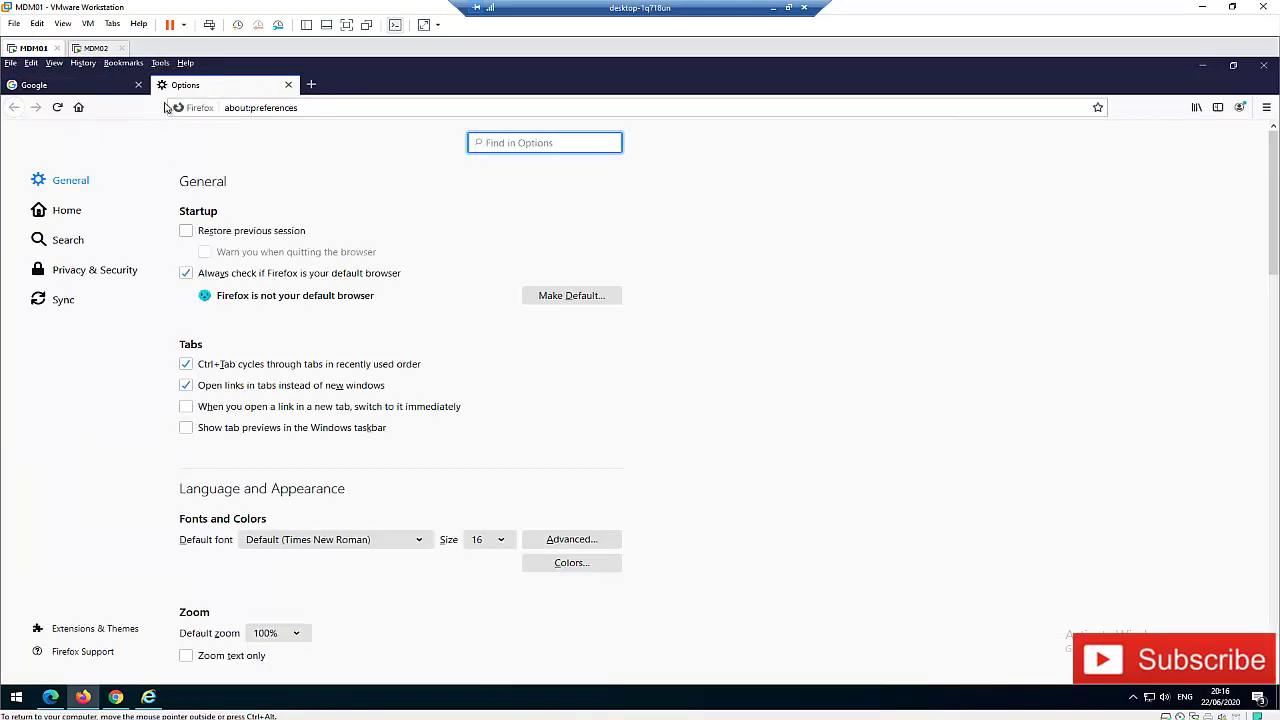
left_click(97, 275)
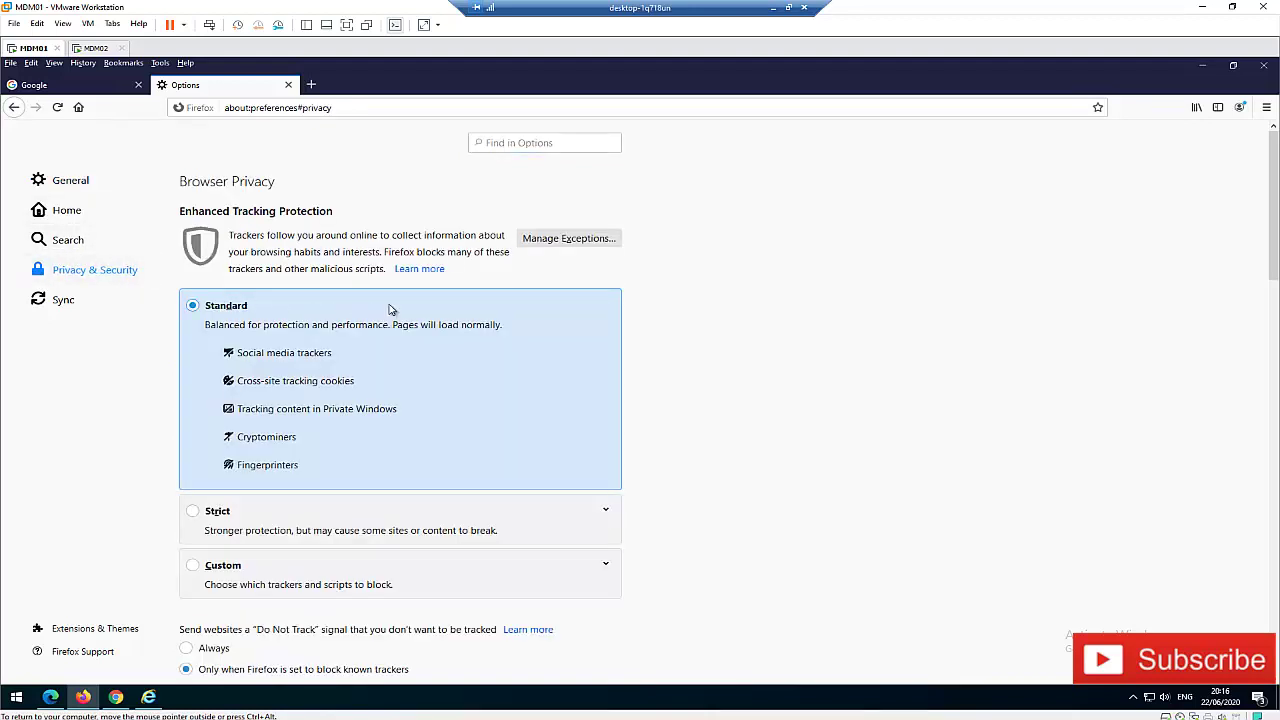
scroll(630, 314, "down", 3)
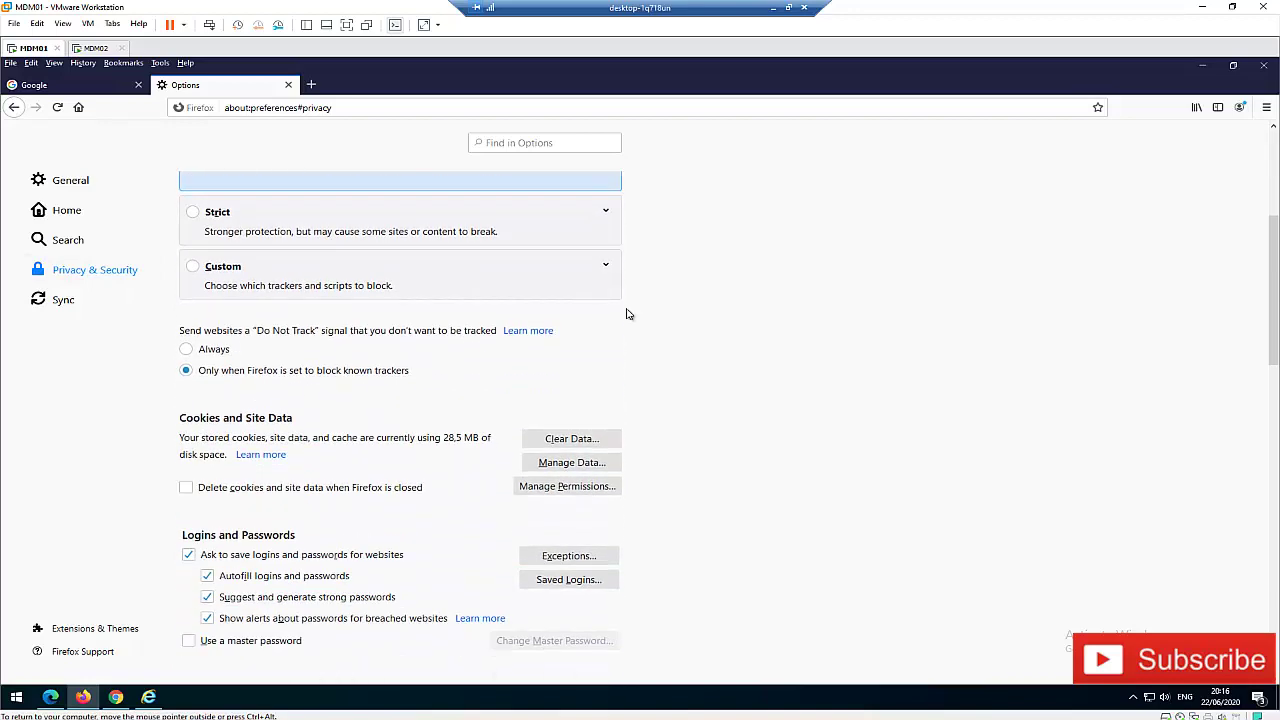
scroll(600, 331, "down", 1)
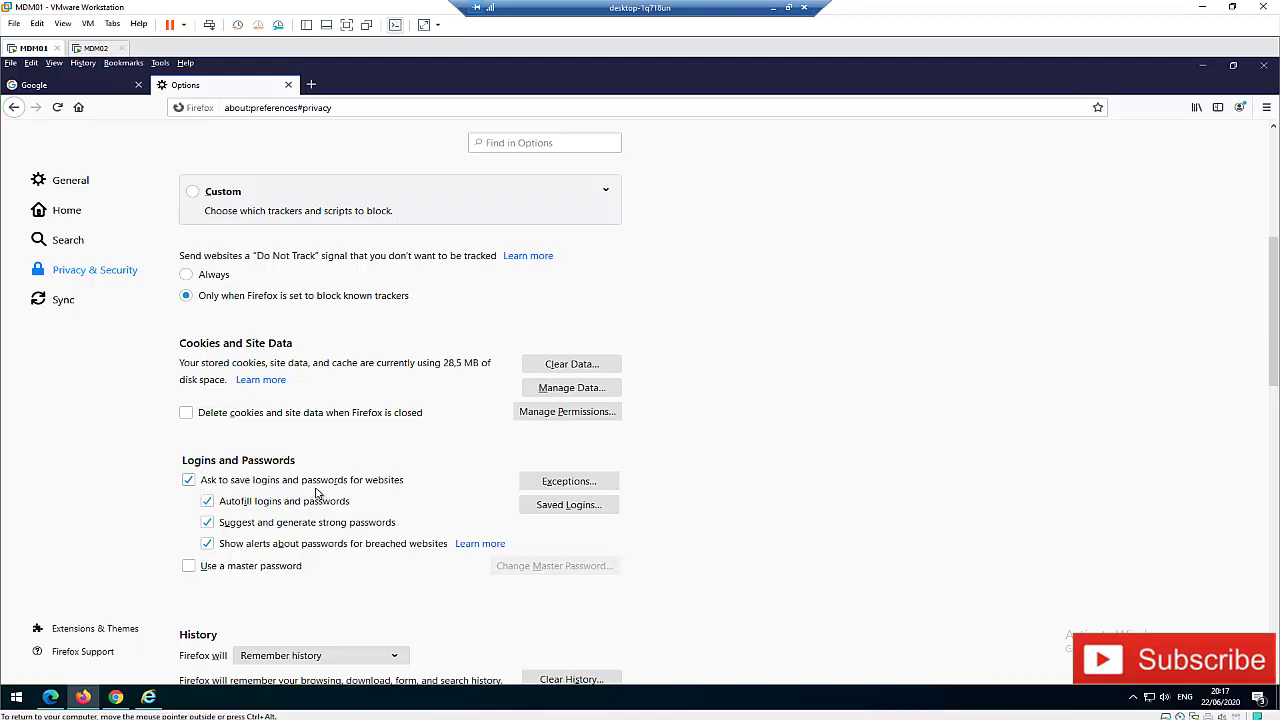
left_click(189, 482)
left_click(189, 482)
left_click(569, 505)
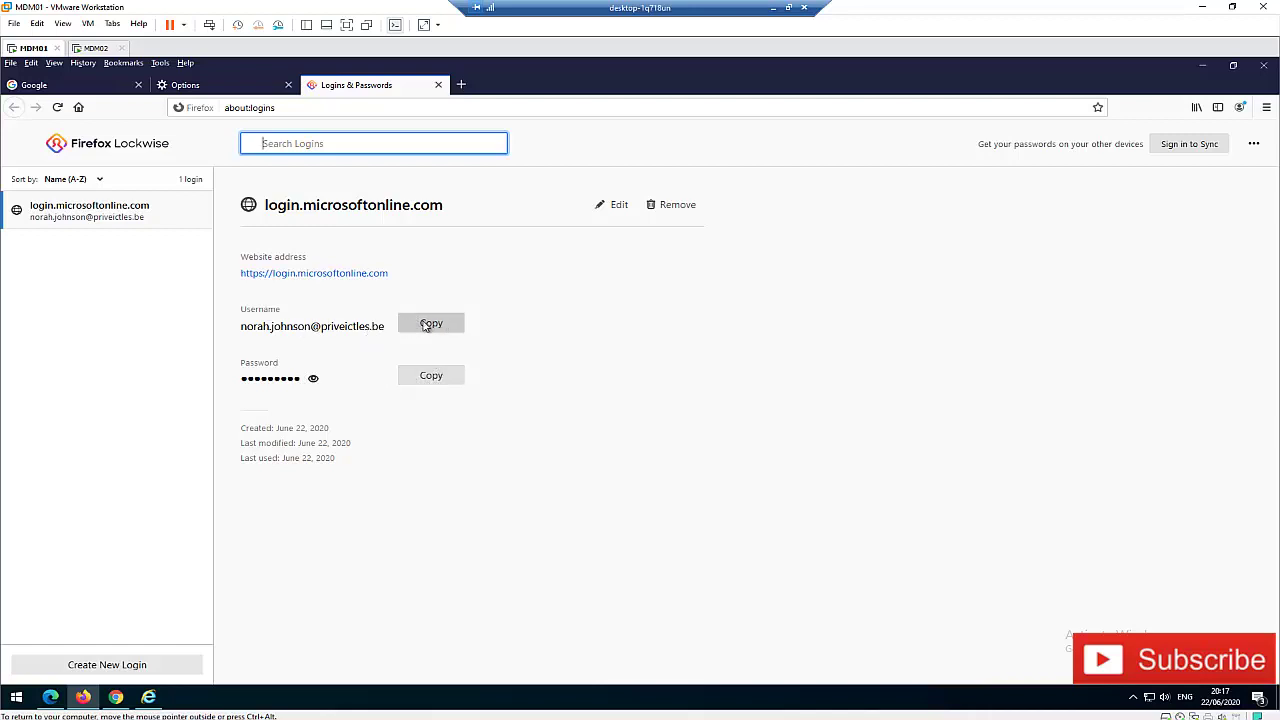
- Start editing the saved Firefox login, cancel without changes, and switch to Chrome
left_click(613, 205)
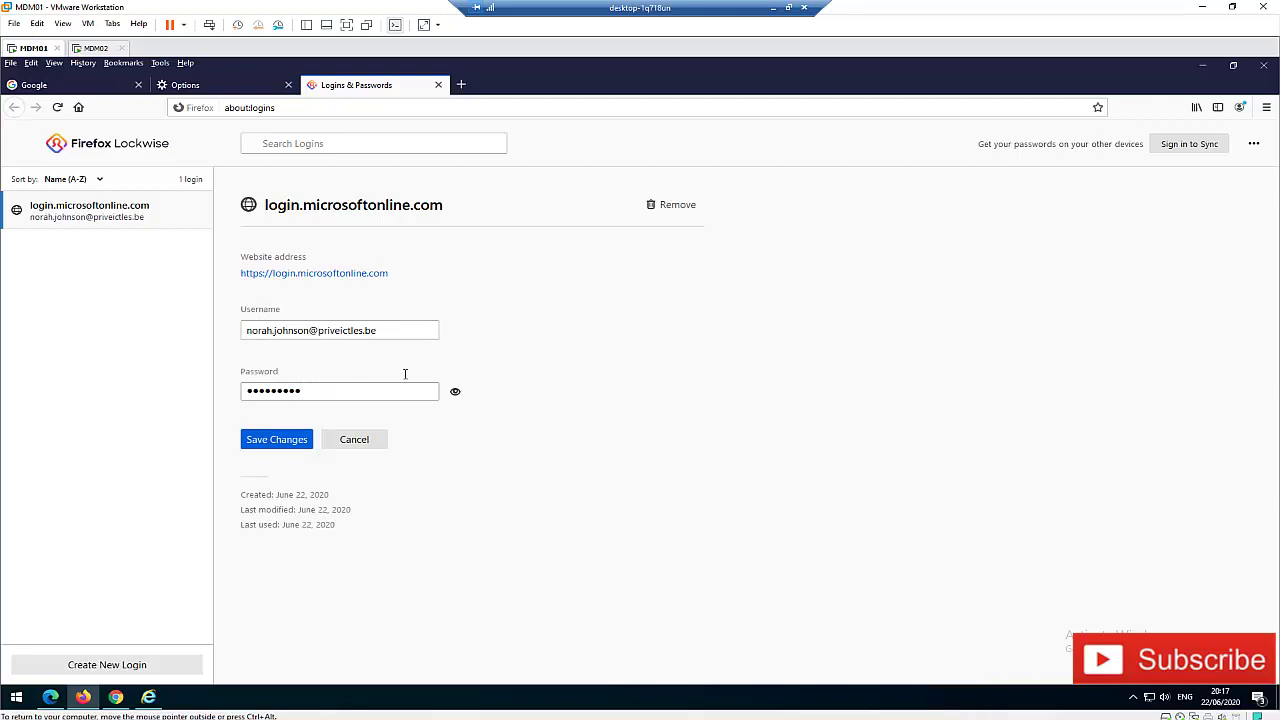
left_click(361, 439)
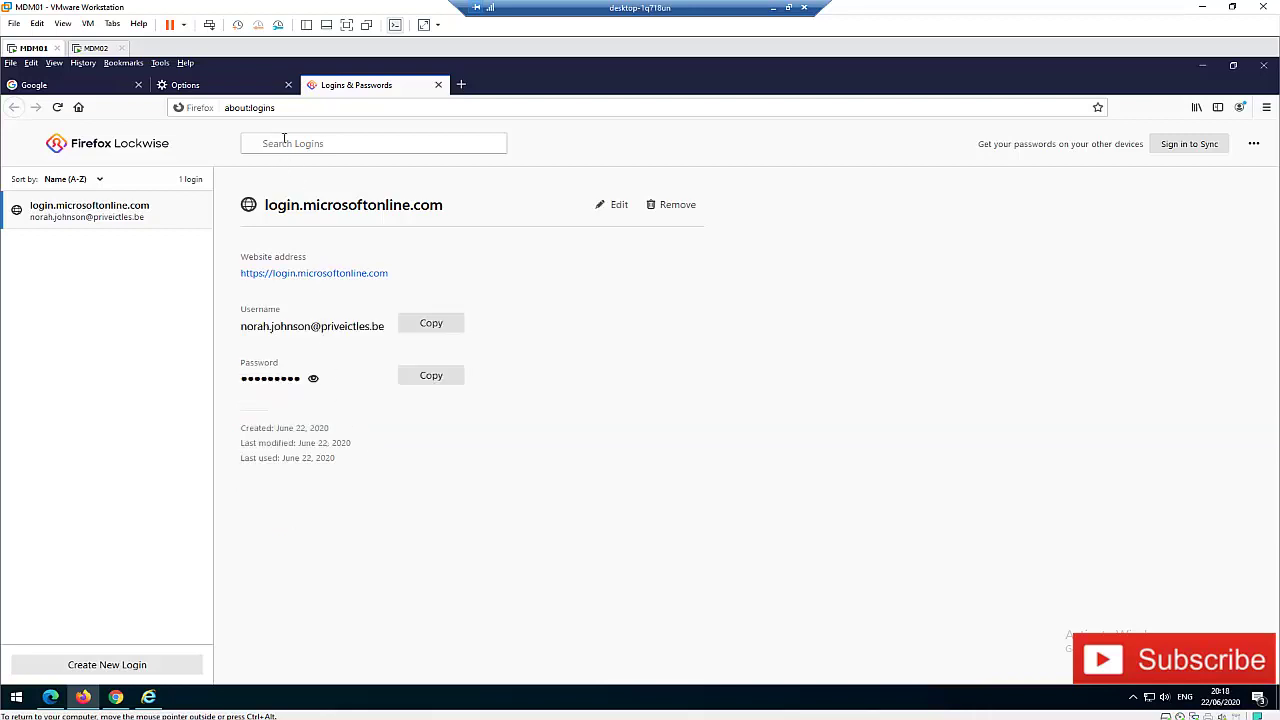
left_click(115, 697)
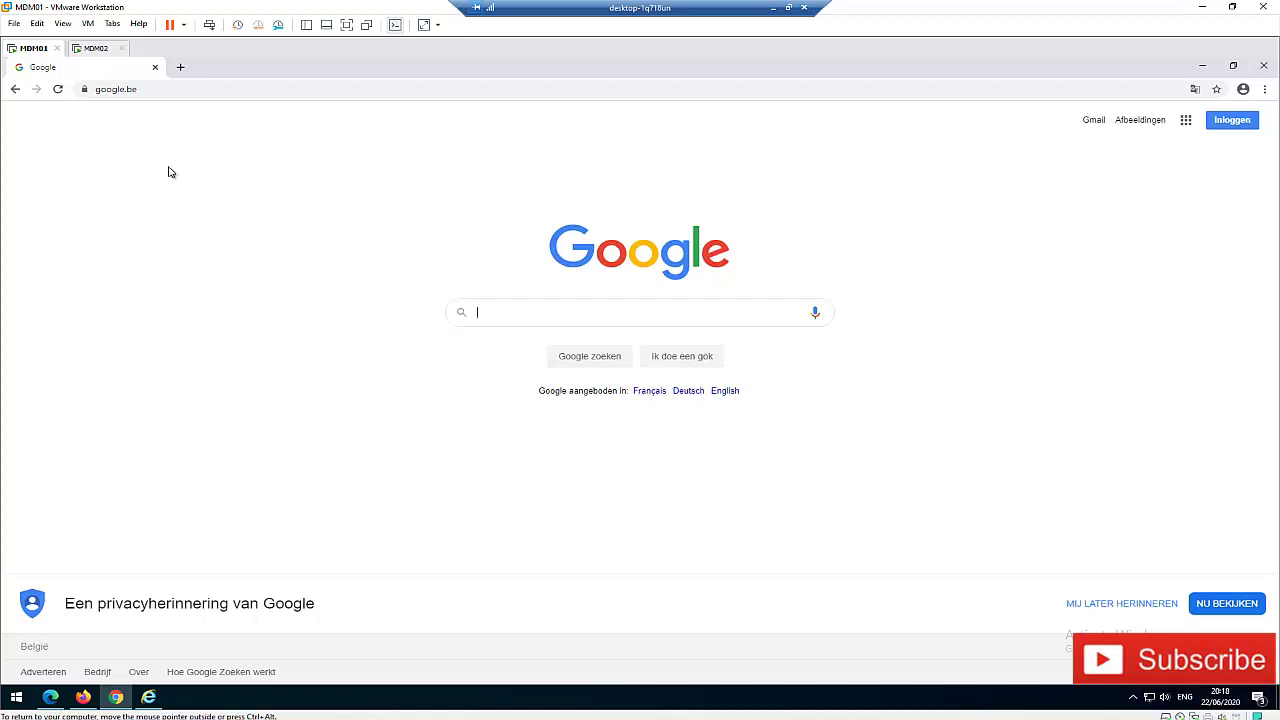
- Open Chrome's Autofill > Passwords, show the saved login's actions, then switch to Internet Explorer
left_click(1265, 90)
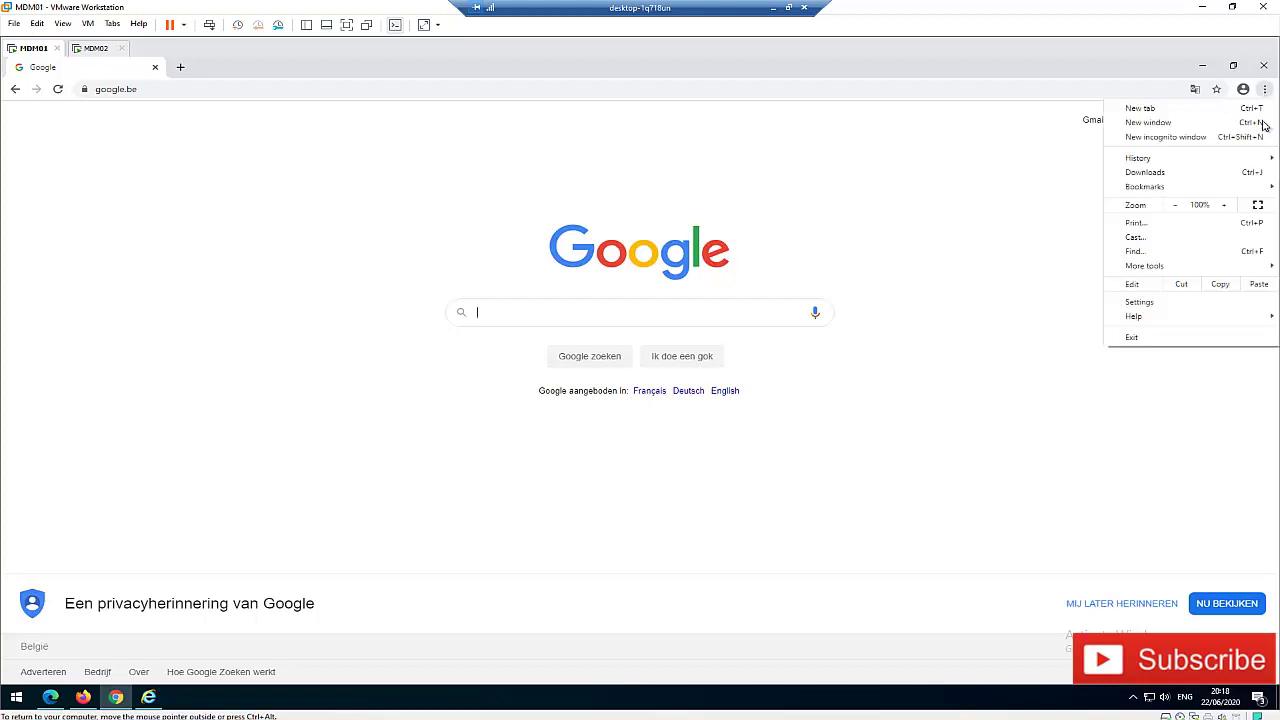
left_click(1140, 302)
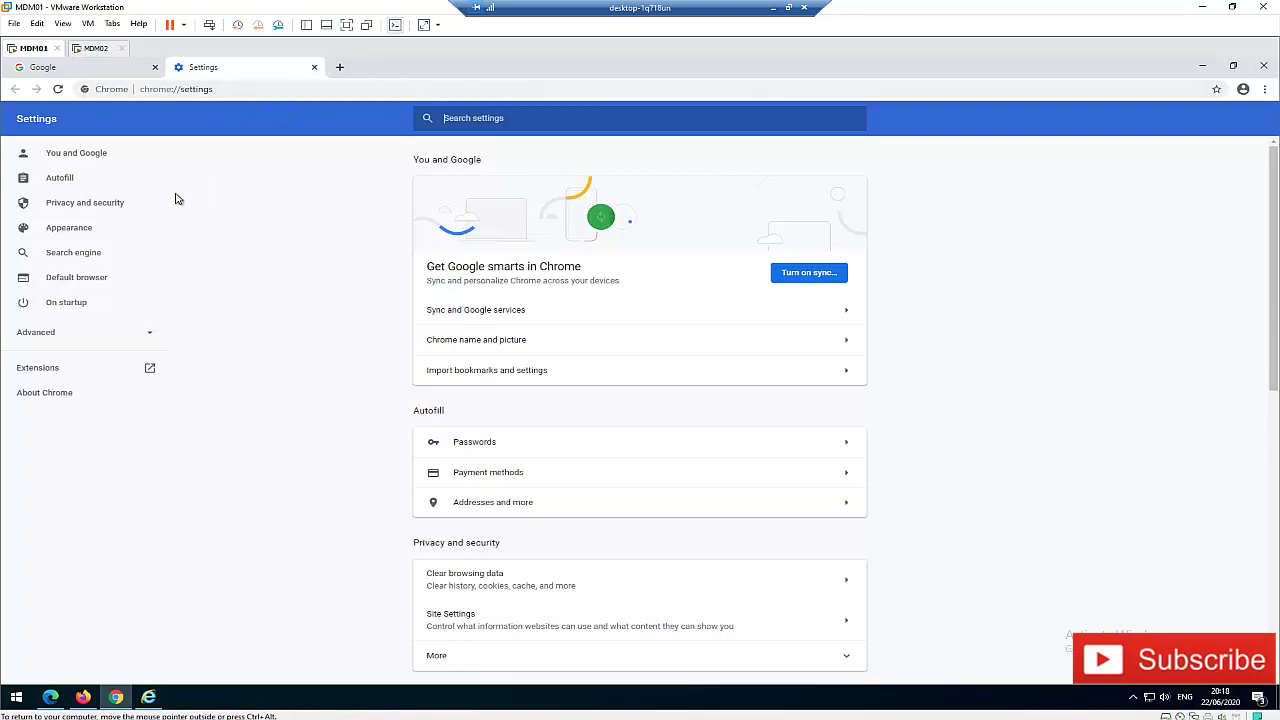
left_click(71, 182)
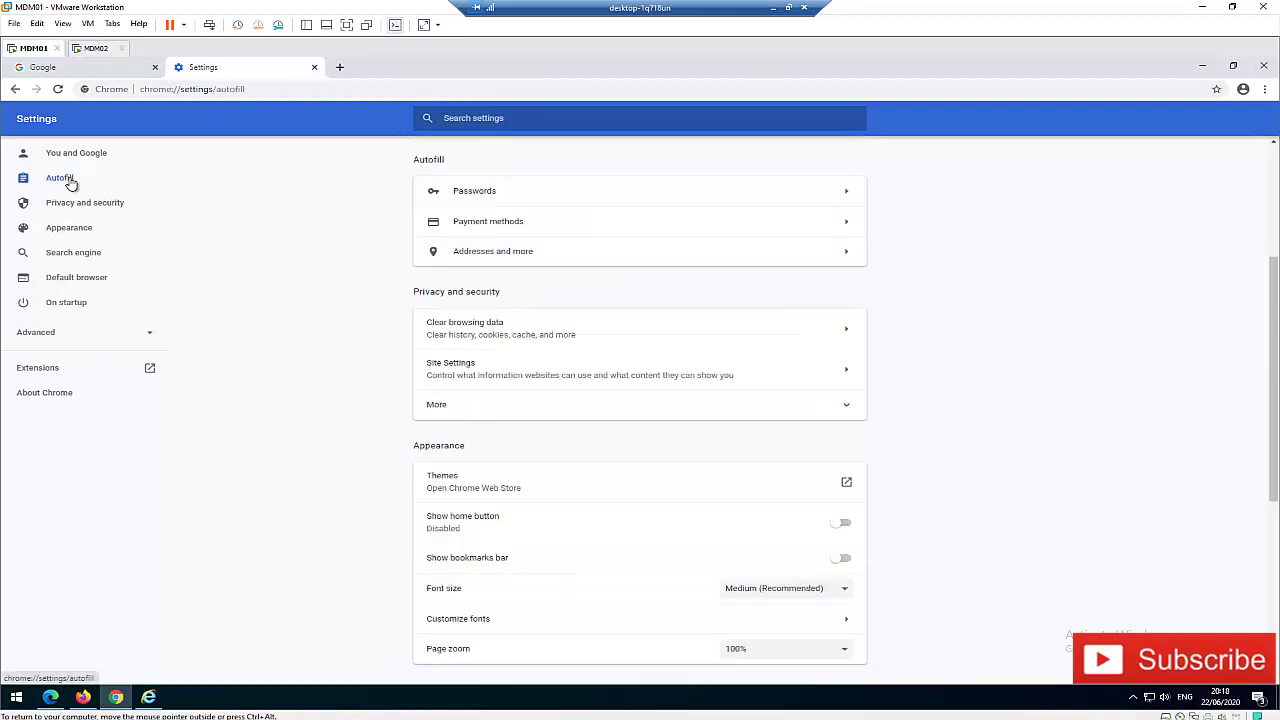
left_click(438, 203)
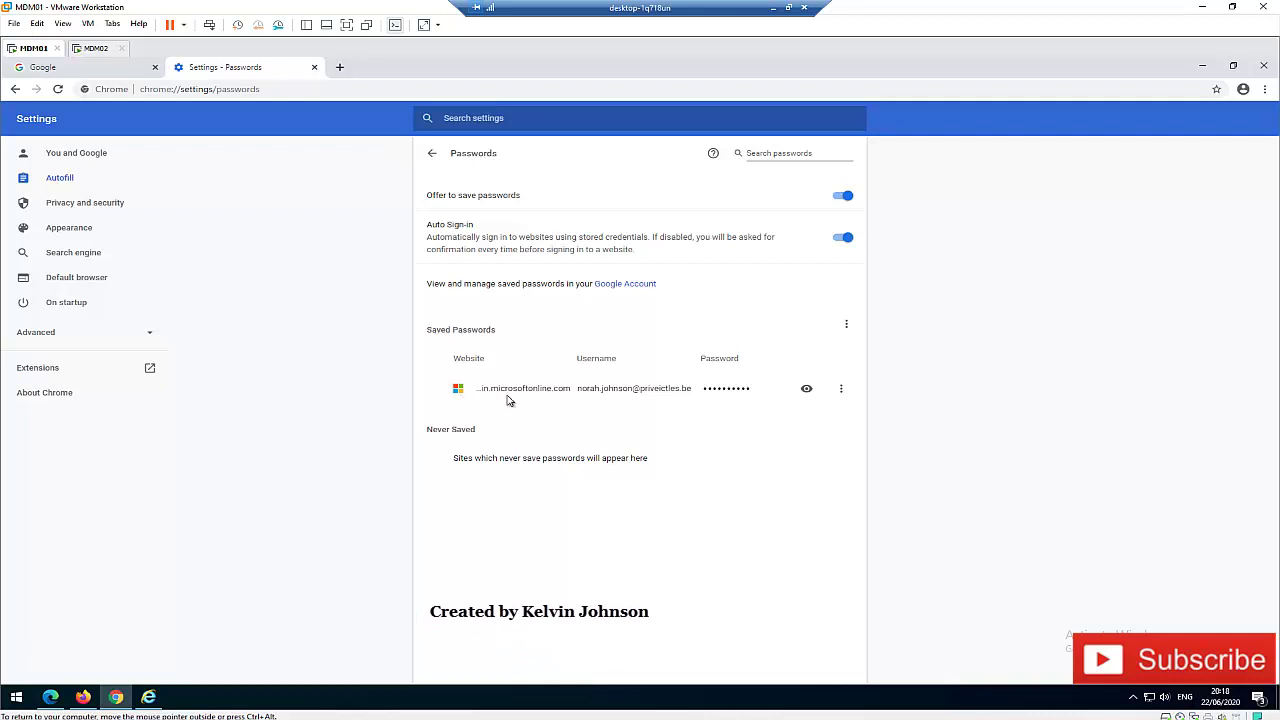
left_click(841, 389)
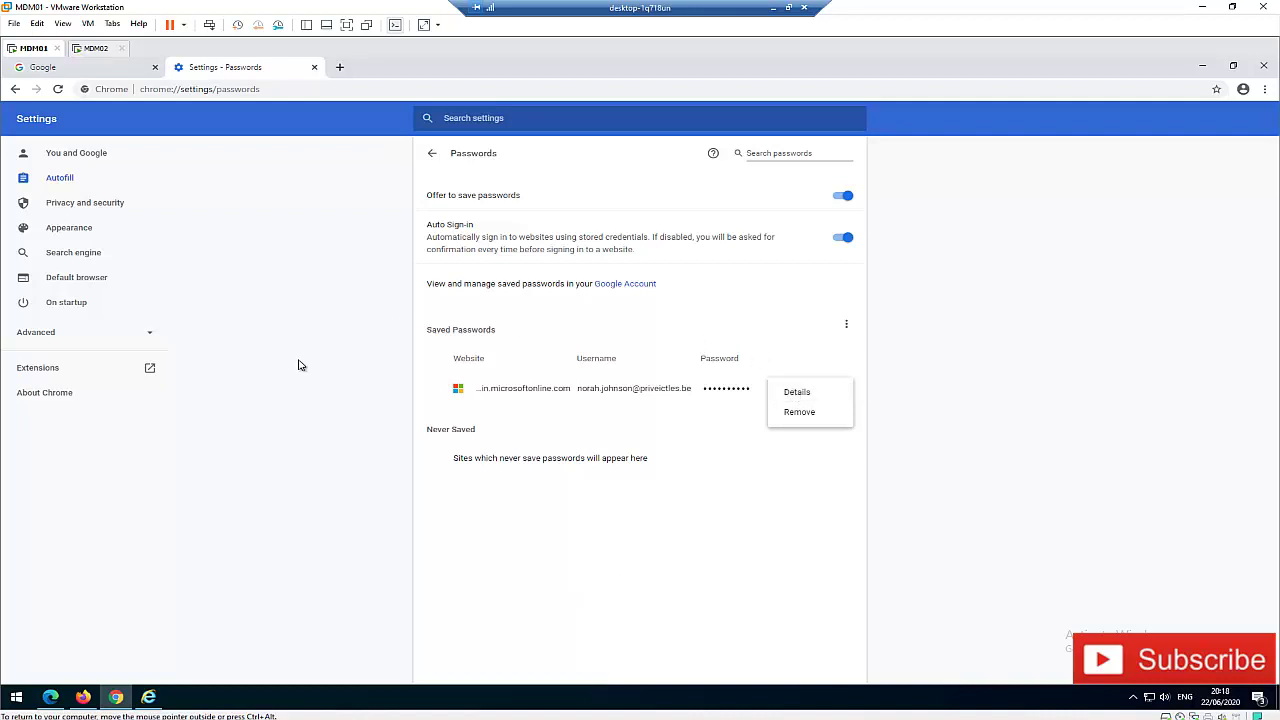
left_click(150, 698)
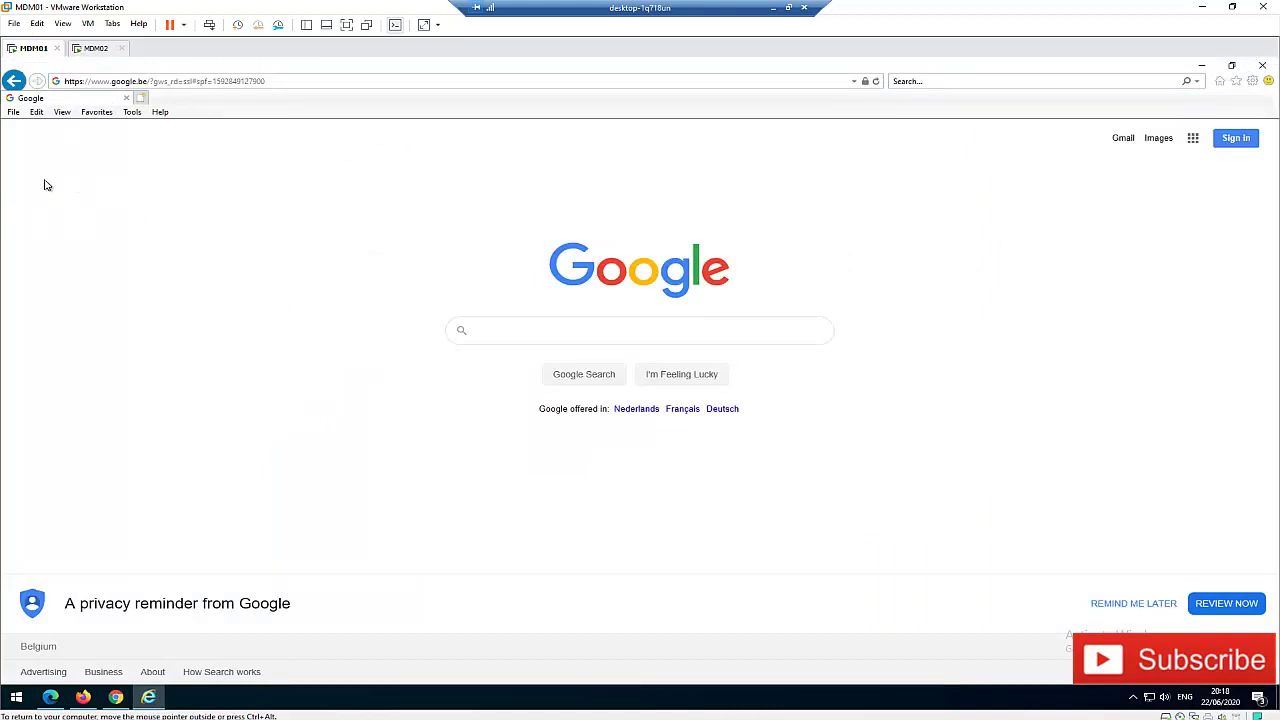
- Open Internet Options > Content > AutoComplete Settings and choose Manage Passwords
left_click(132, 113)
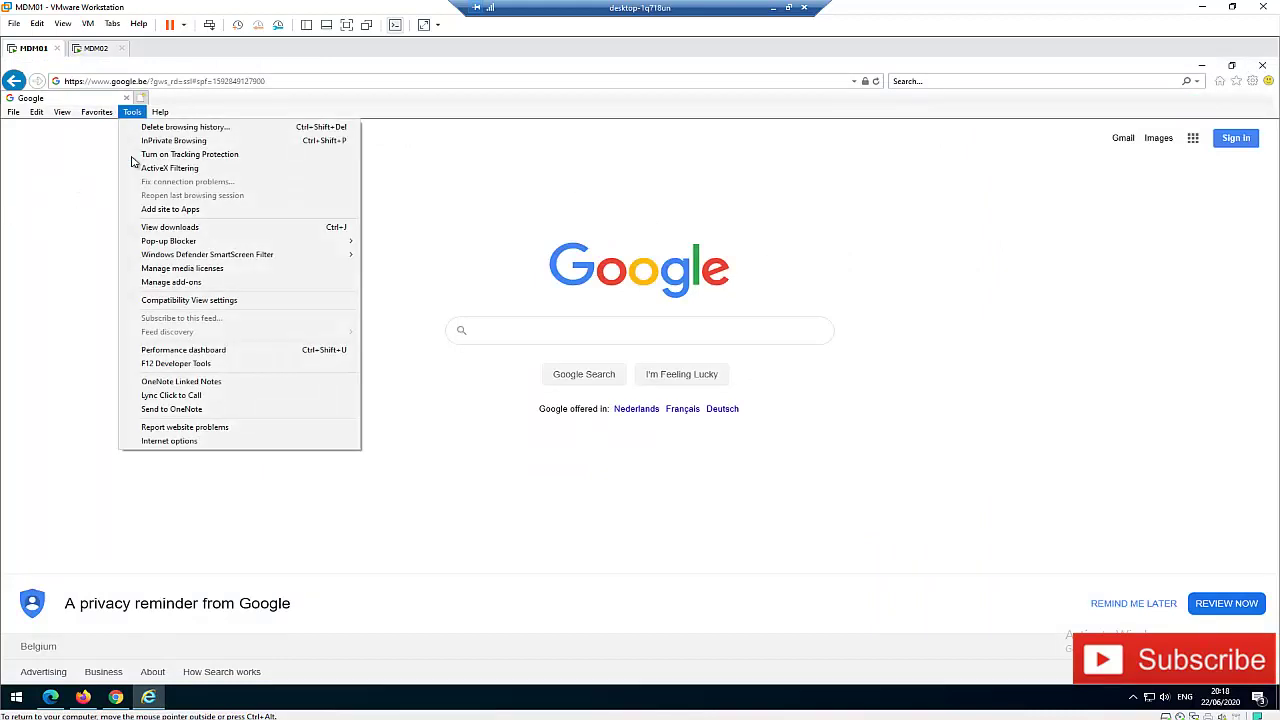
left_click(178, 443)
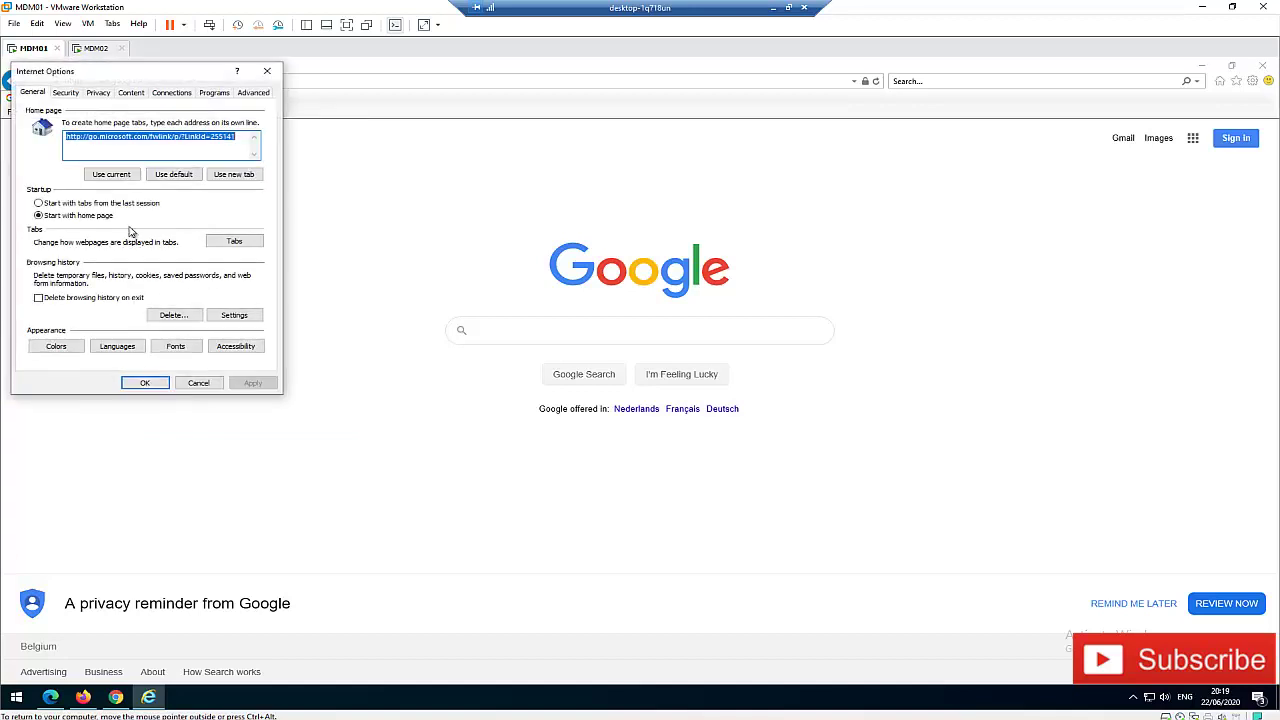
left_click(126, 96)
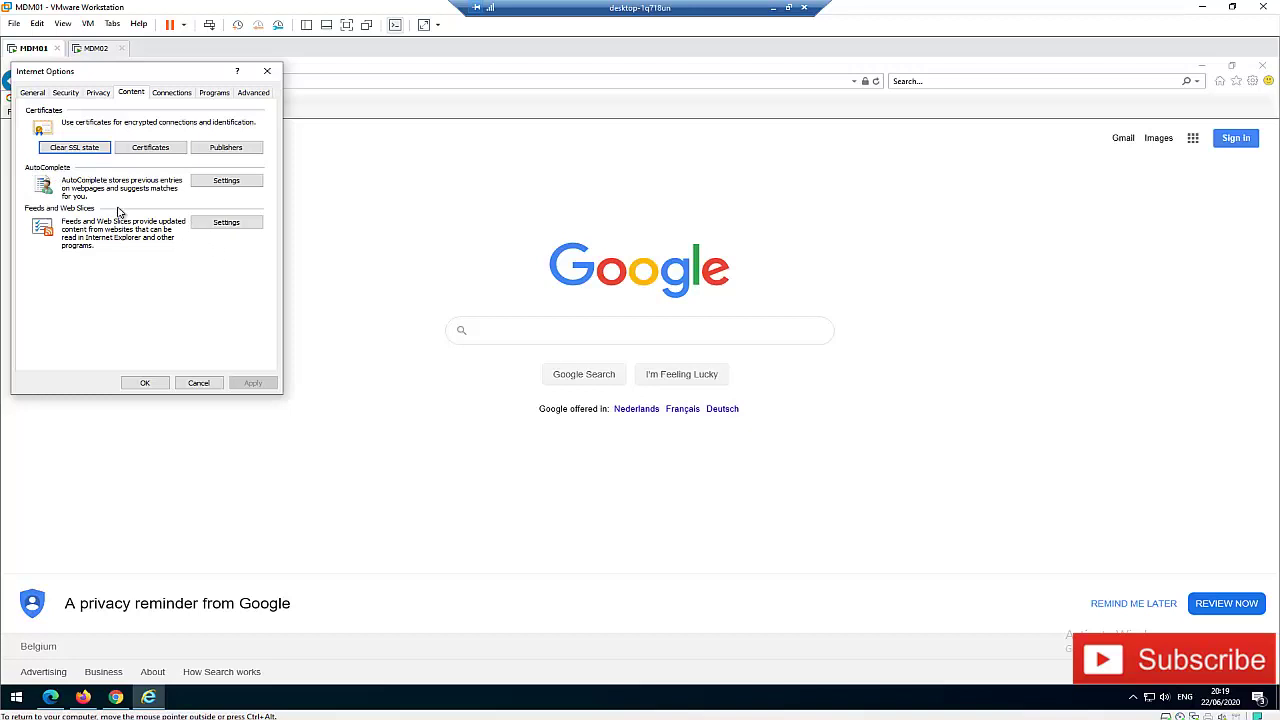
left_click(221, 182)
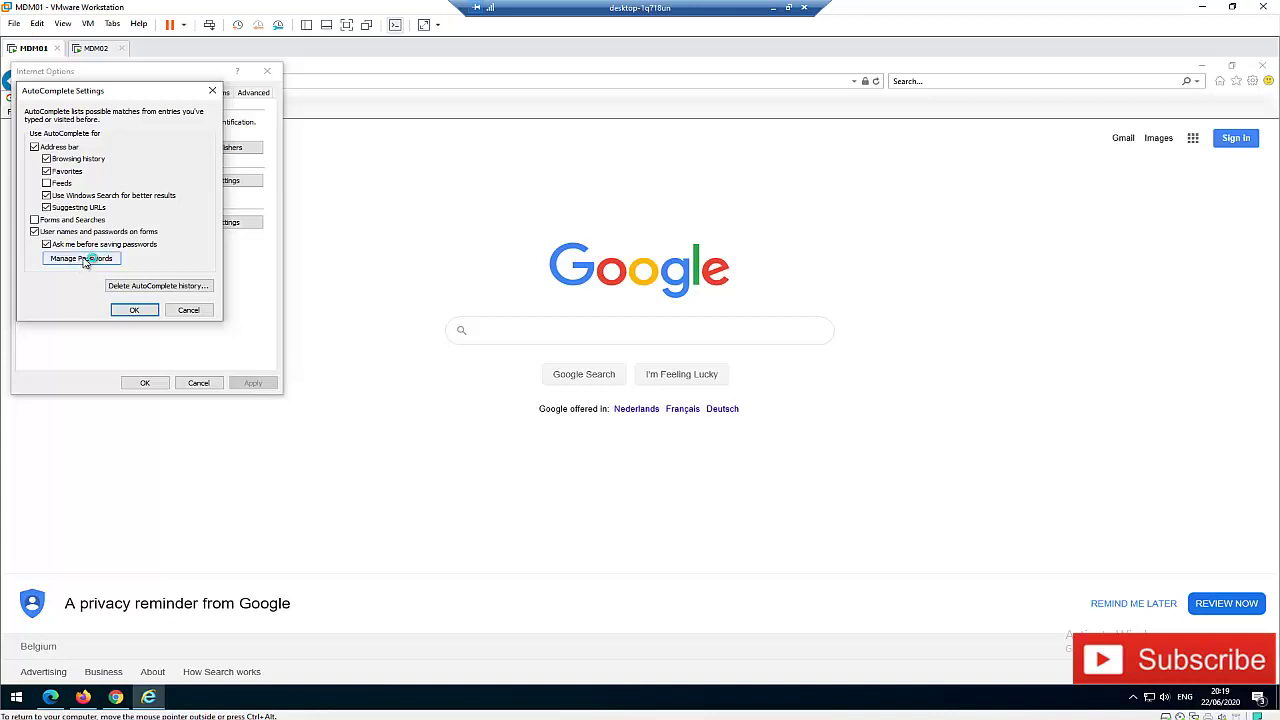
left_click(85, 259)
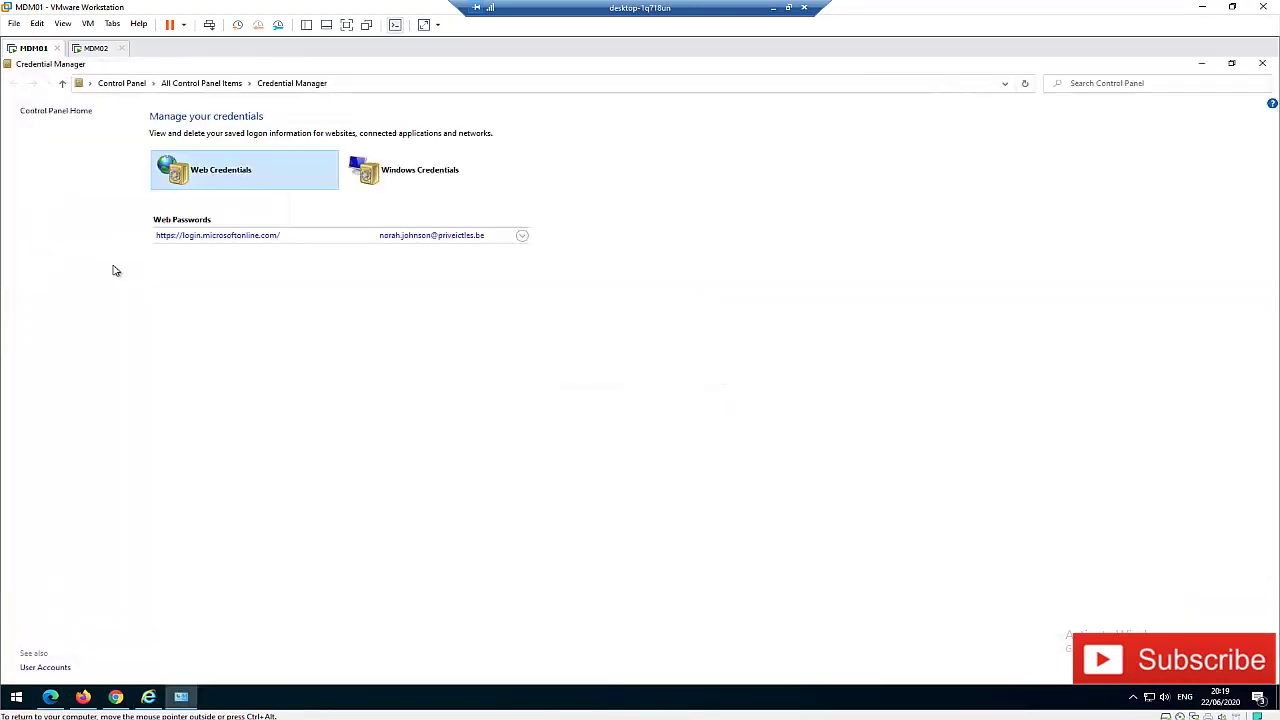